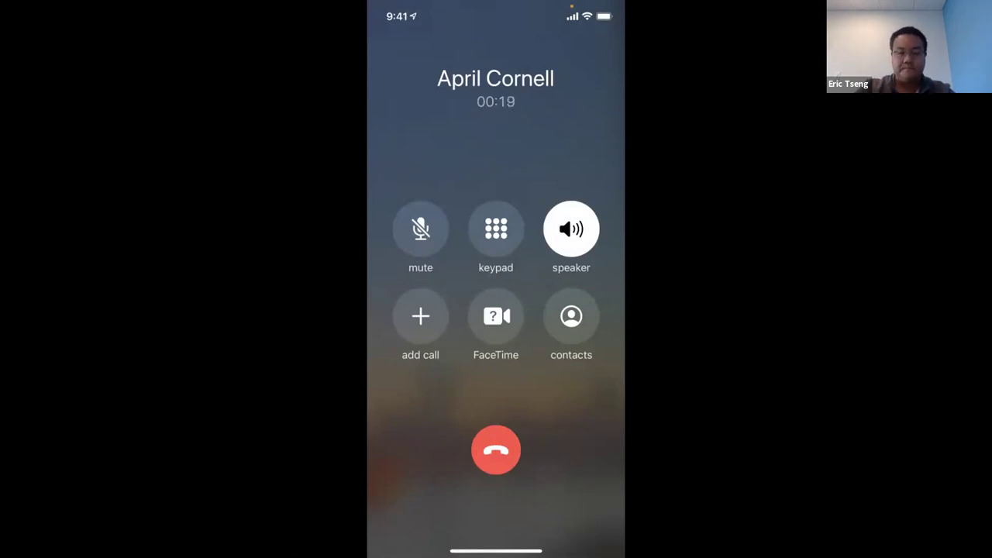
click(420, 228)
click(571, 228)
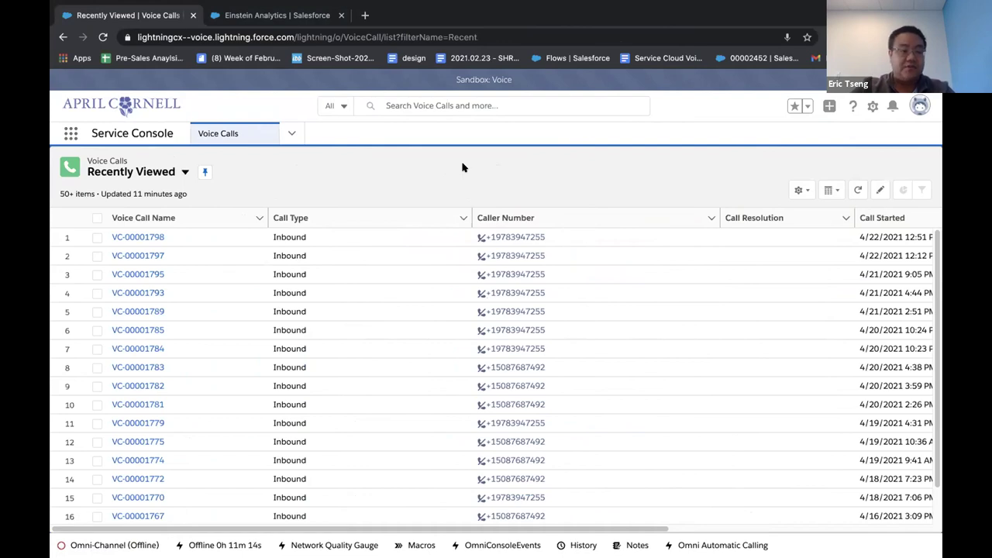
Step: Set Omni-Channel presence to Available - Phone and accept the incoming call, opening VC-00001799
click(124, 542)
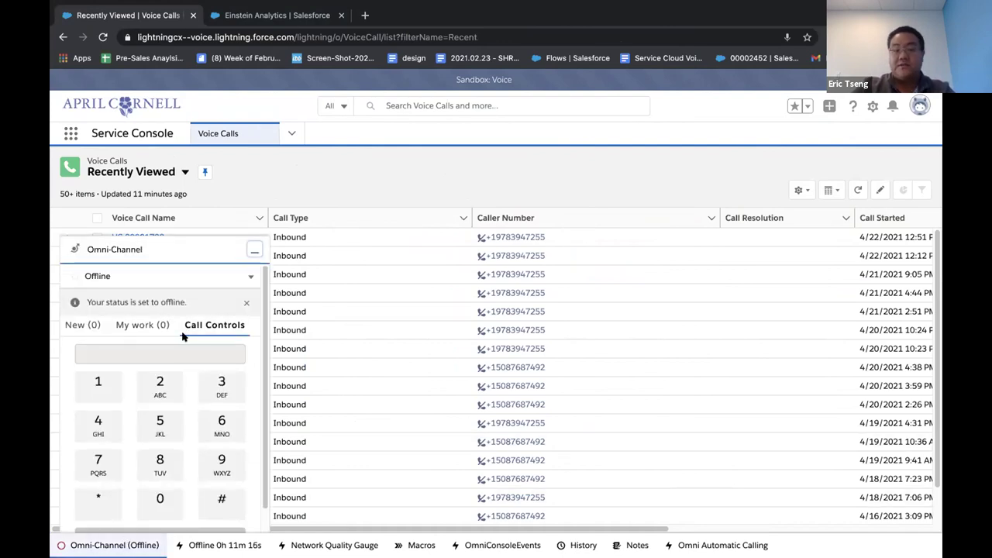
click(246, 278)
click(225, 319)
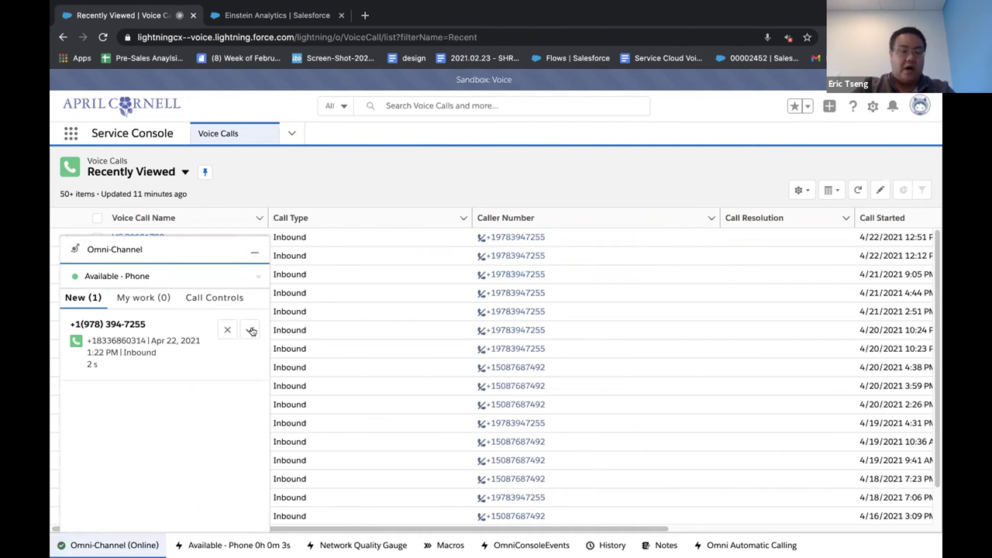
click(252, 330)
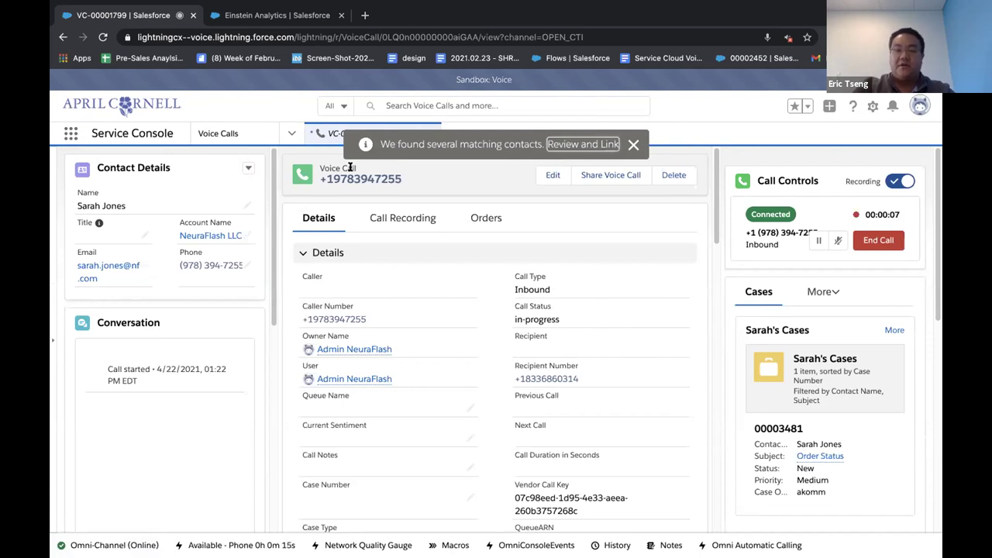
Step: Dismiss the matching-contacts notice, mute the agent's side of the call and show Omni-Channel call controls
click(632, 144)
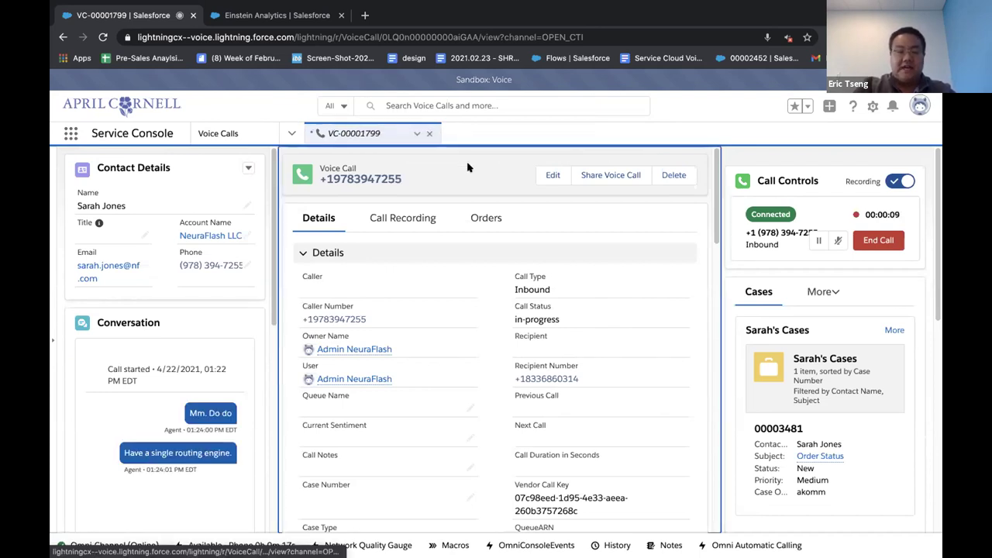
click(836, 241)
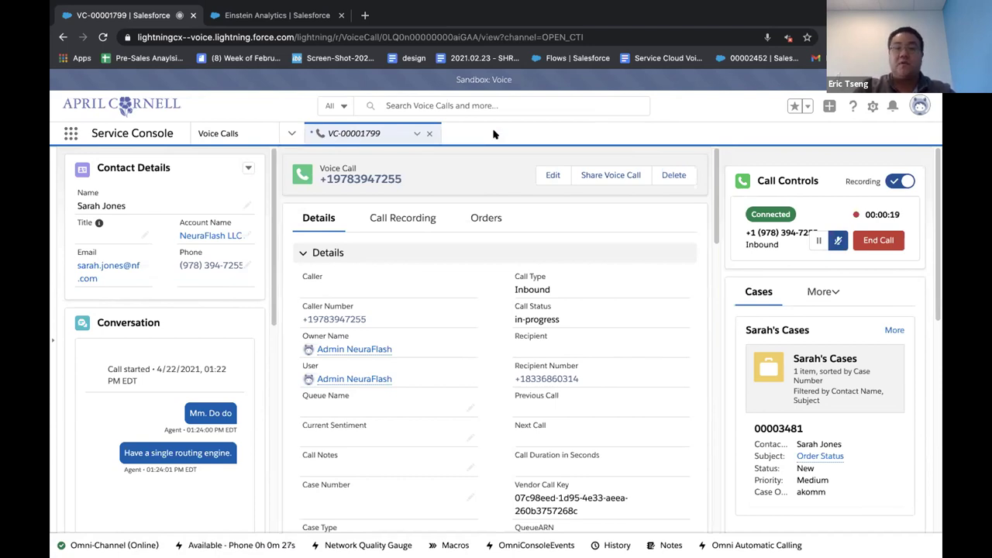
click(108, 545)
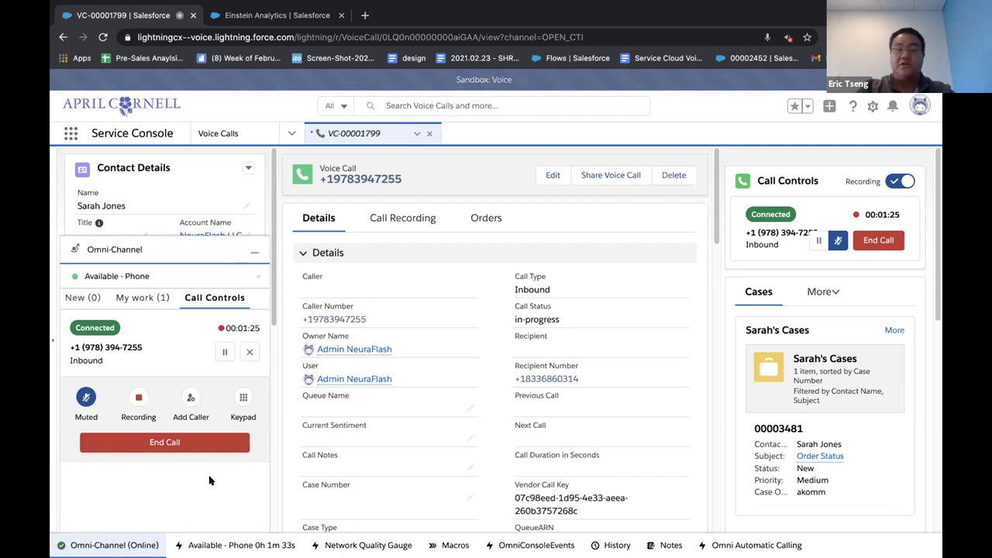
Step: Minimize Omni-Channel, unmute the call, and bring the Next Best Action offer into view
click(254, 252)
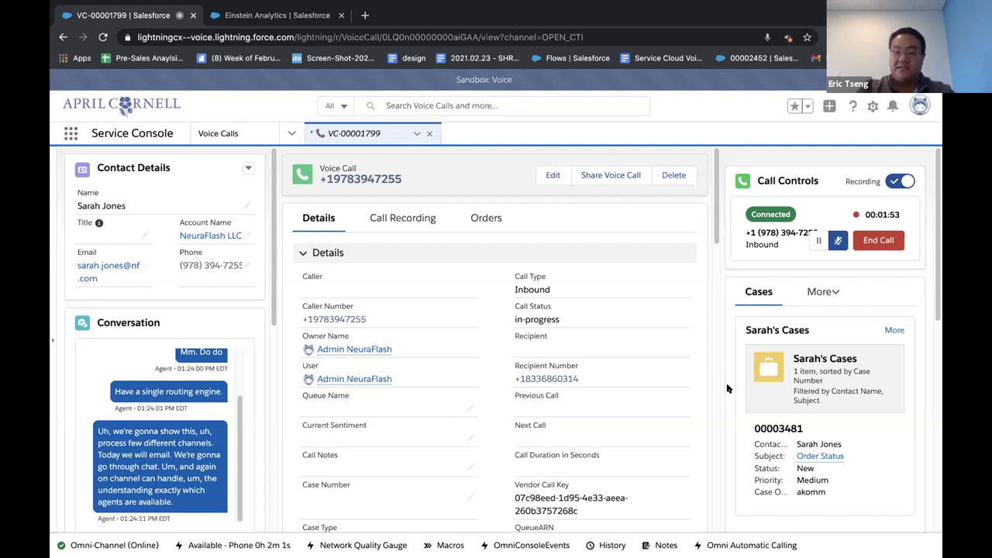
scroll(727, 388, down, 1)
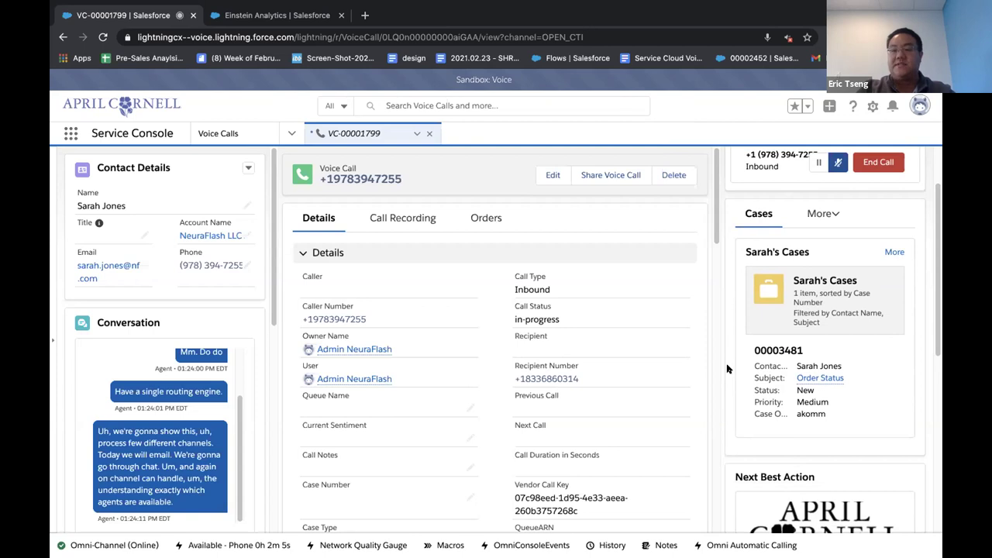
scroll(727, 368, up, 1)
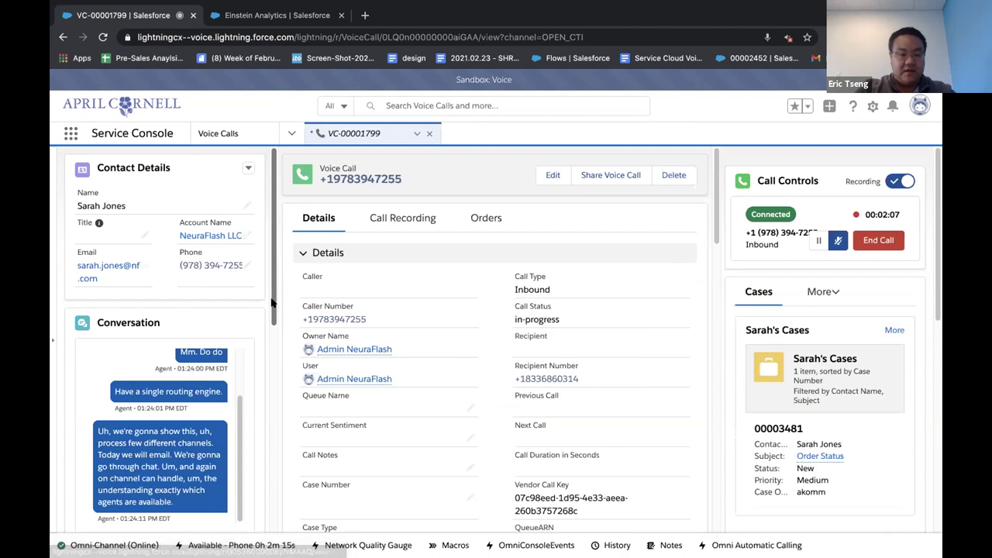
scroll(273, 304, down, 1)
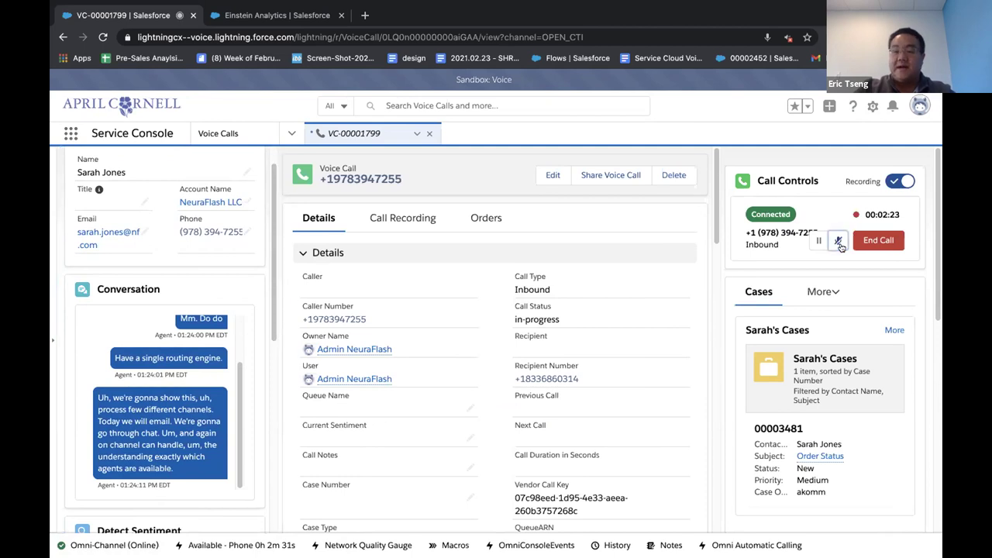
click(727, 273)
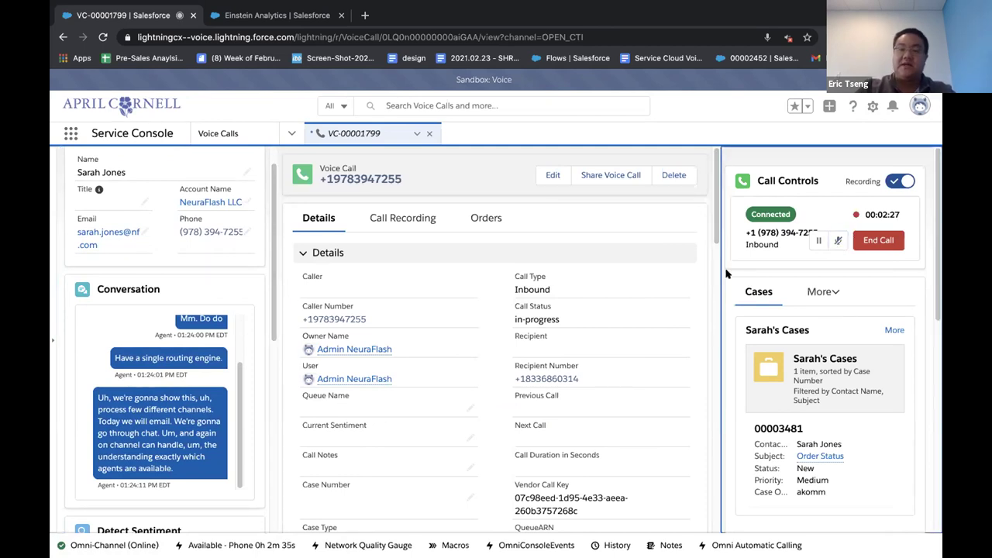
scroll(733, 293, down, 3)
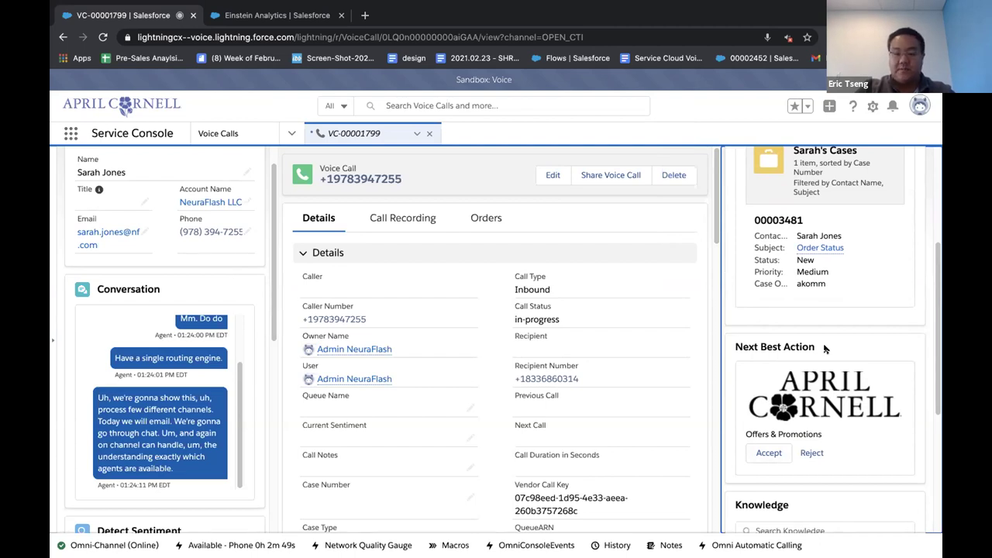
Step: Accept the Offers & Promotions recommendation to open the April's Attic script, then return to VC-00001799
click(770, 454)
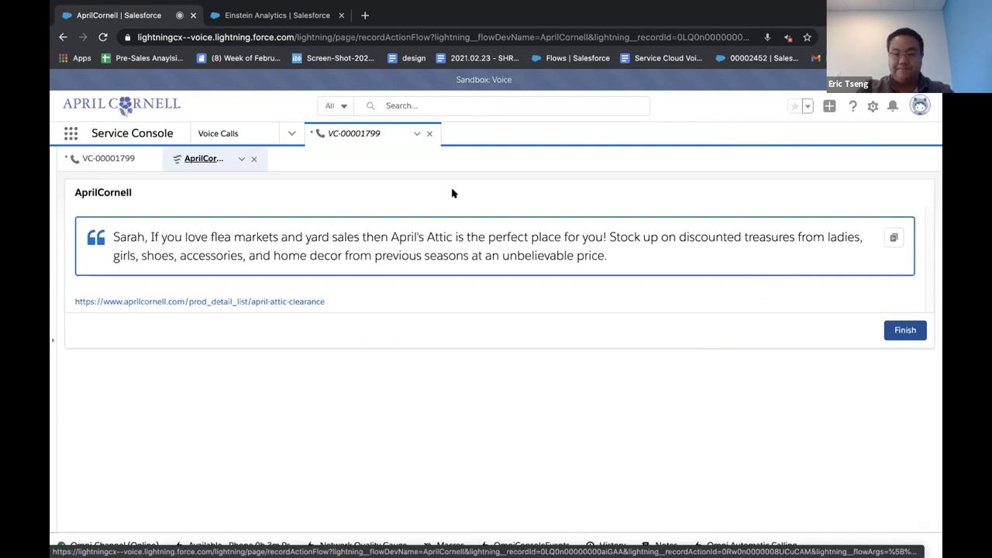
click(128, 165)
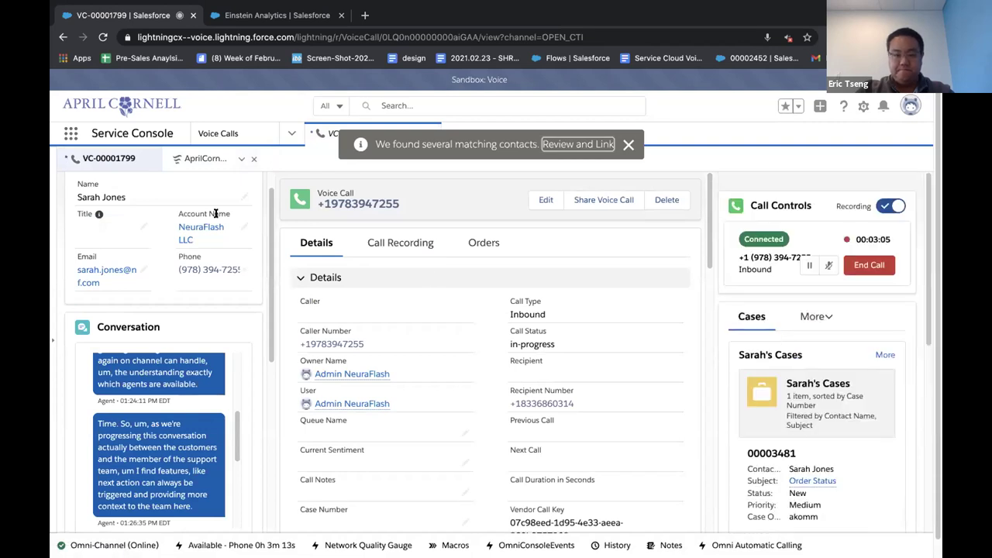
Step: Dismiss the notice and go to the Omni Supervisor page from the console navigation menu
click(628, 146)
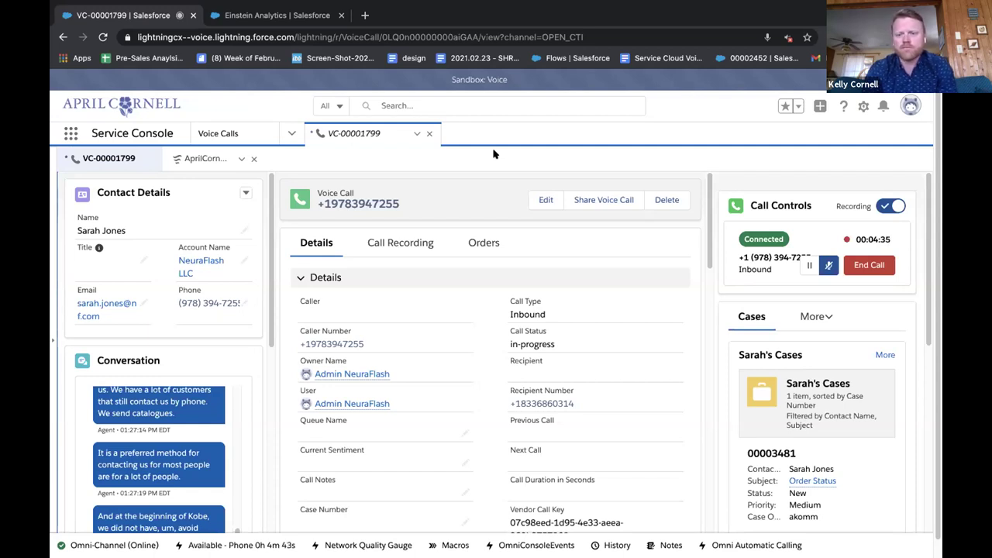
click(291, 133)
click(239, 233)
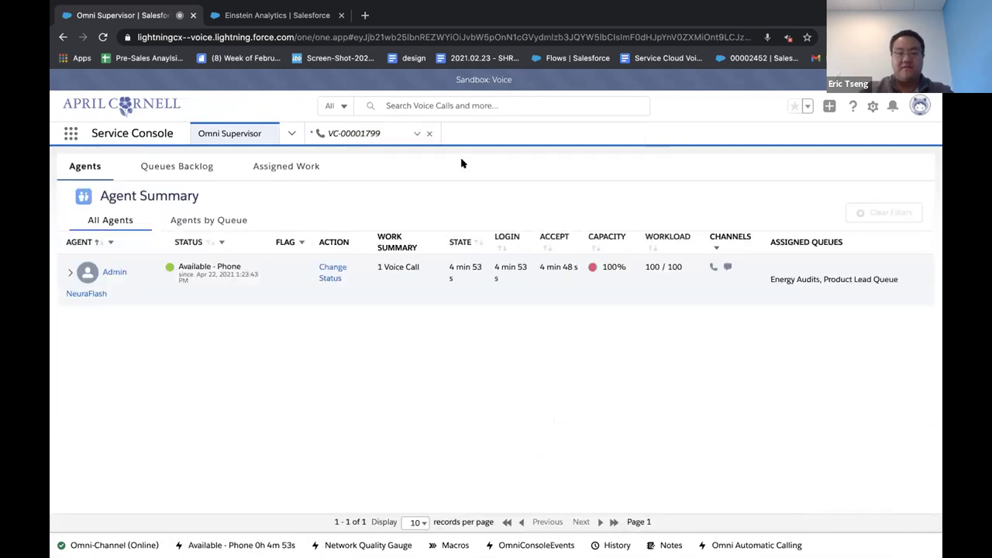
Step: Expand the agent's current work in Omni Supervisor and start monitoring the live call
click(70, 272)
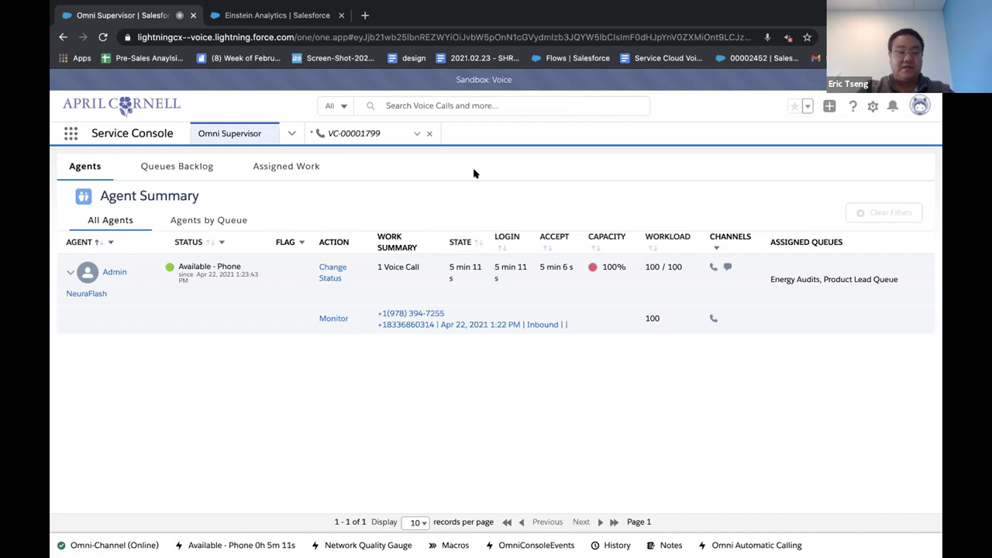
click(333, 317)
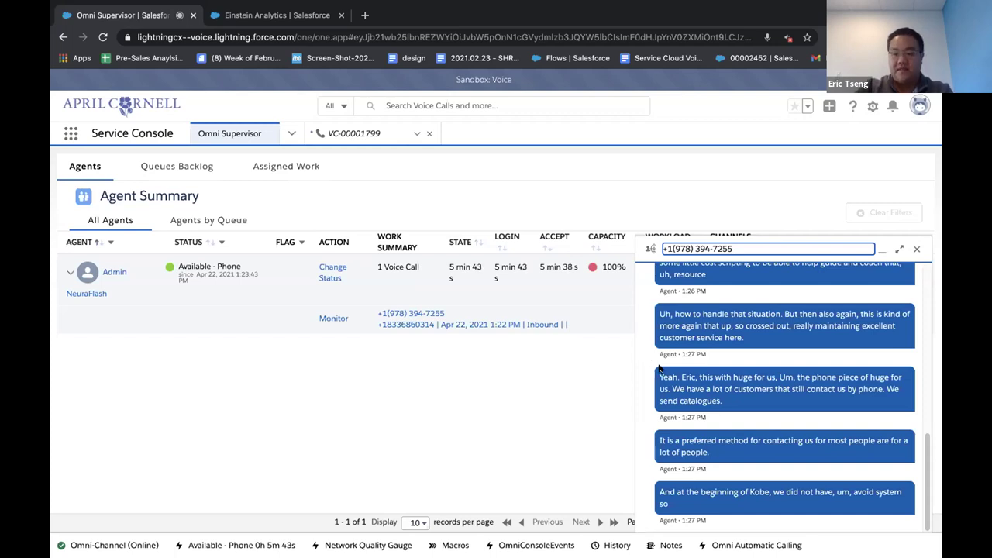
scroll(646, 364, up, 2)
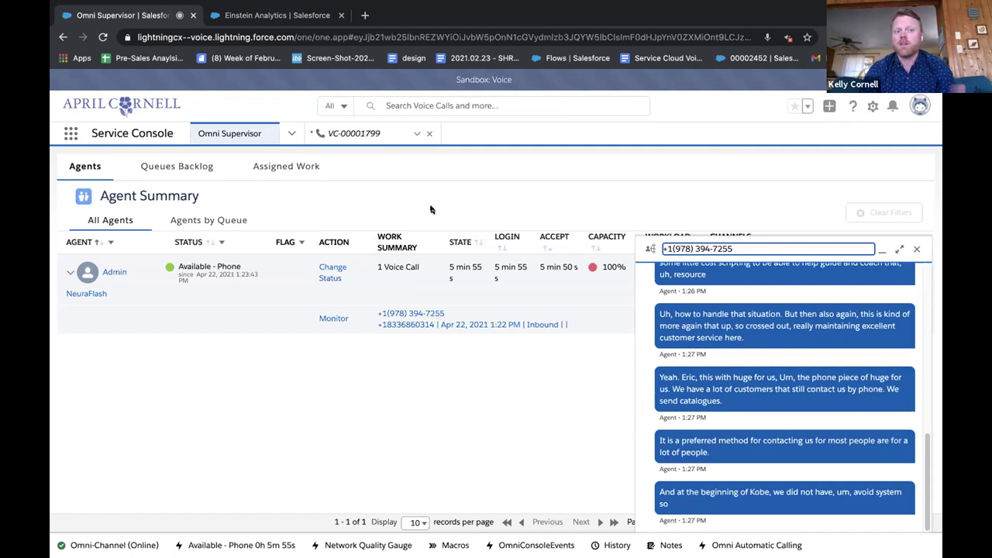
Step: Leave the call title field and use the macOS window overview to pick the full-screen browser
click(643, 394)
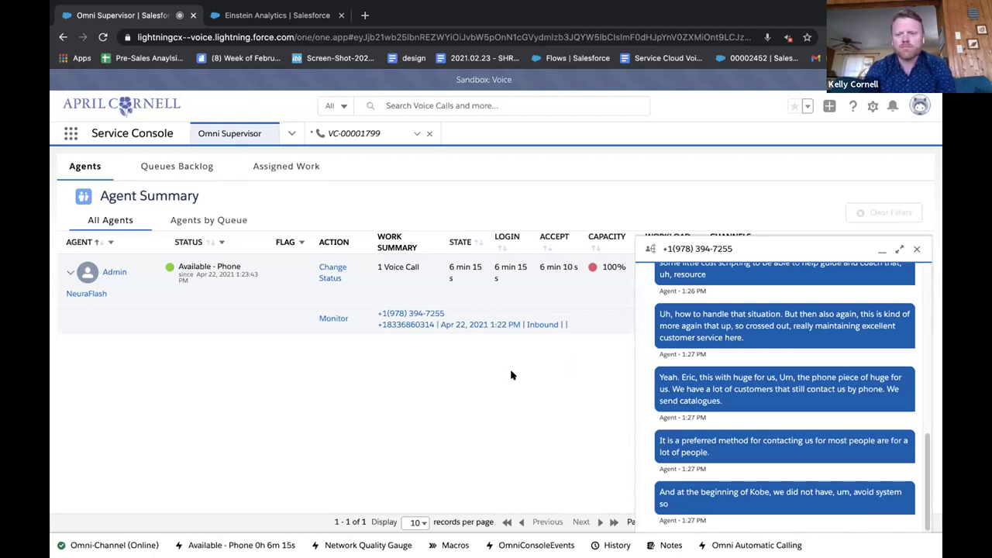
key(ctrl+Down)
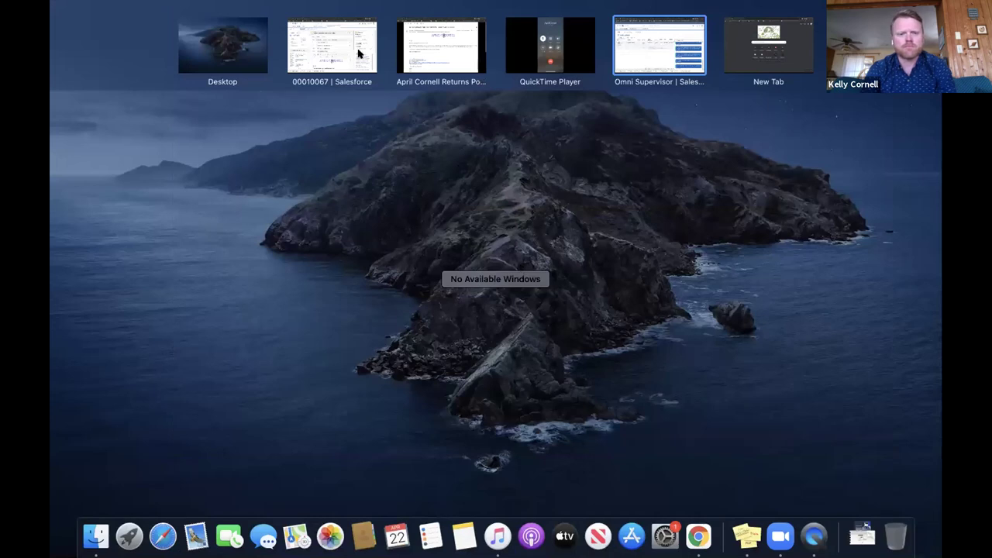
click(359, 53)
Step: Switch to the April Cornell store's Home tab with Ctrl+Tab
key(ctrl+Tab)
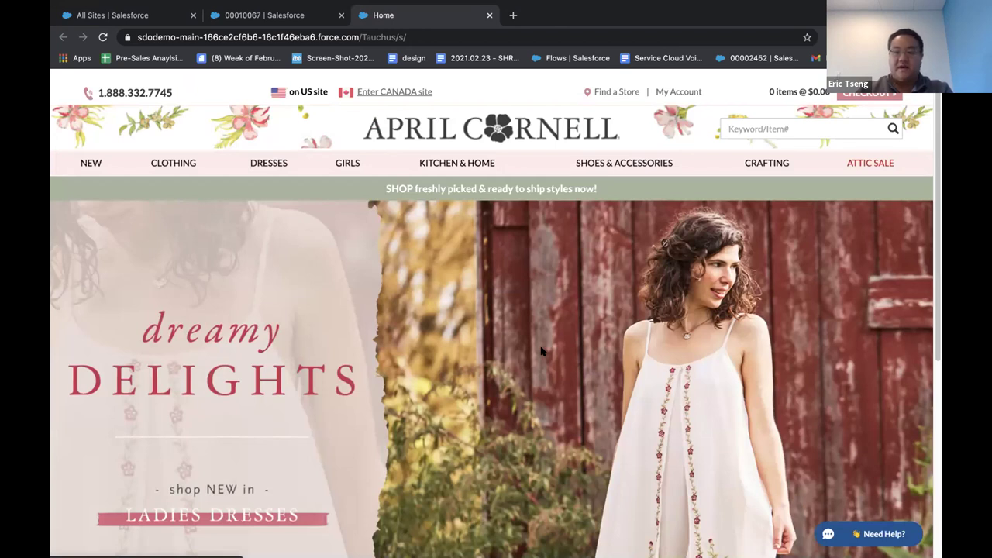
Step: Open the store's Need Help chat form and enter the customer's first name, last name and e-mail
click(848, 533)
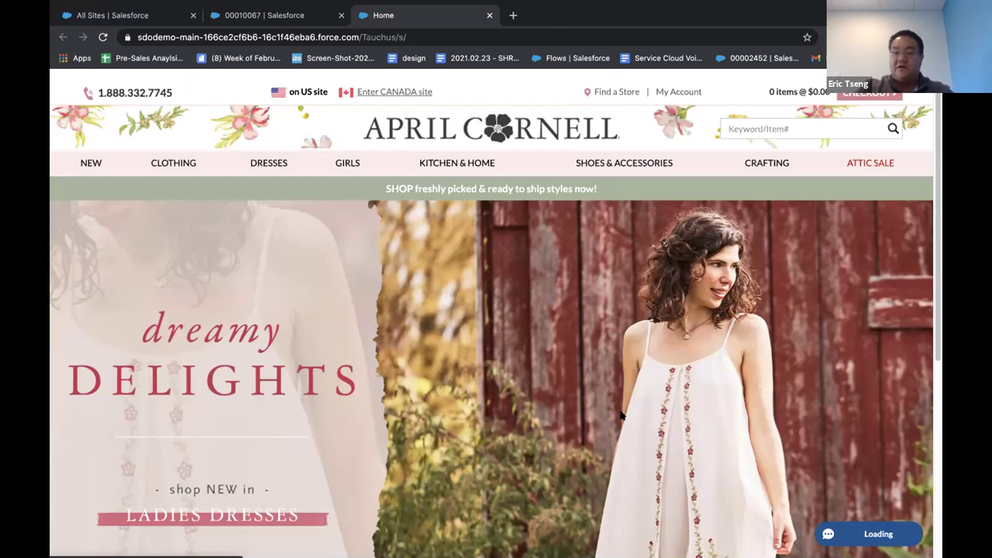
key(Tab)
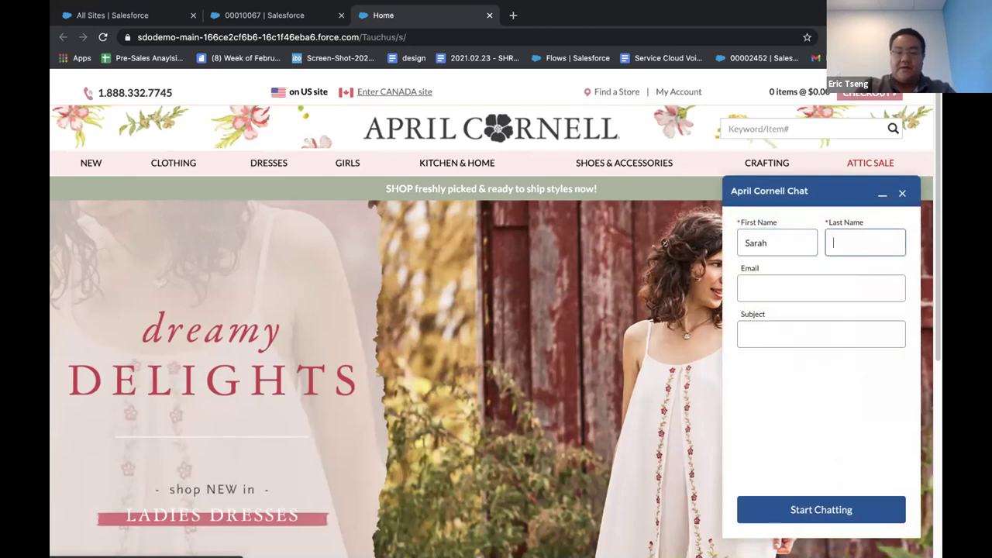
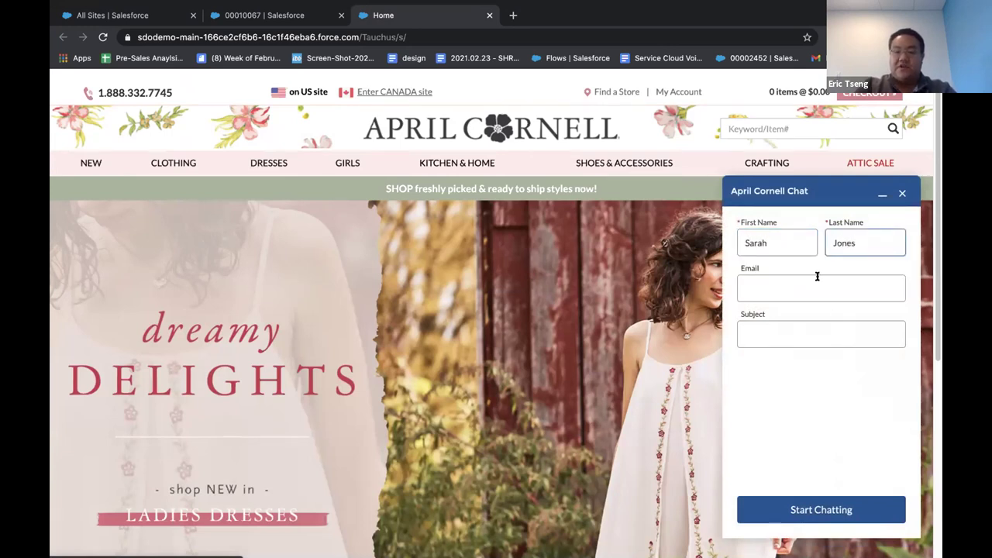
click(817, 279)
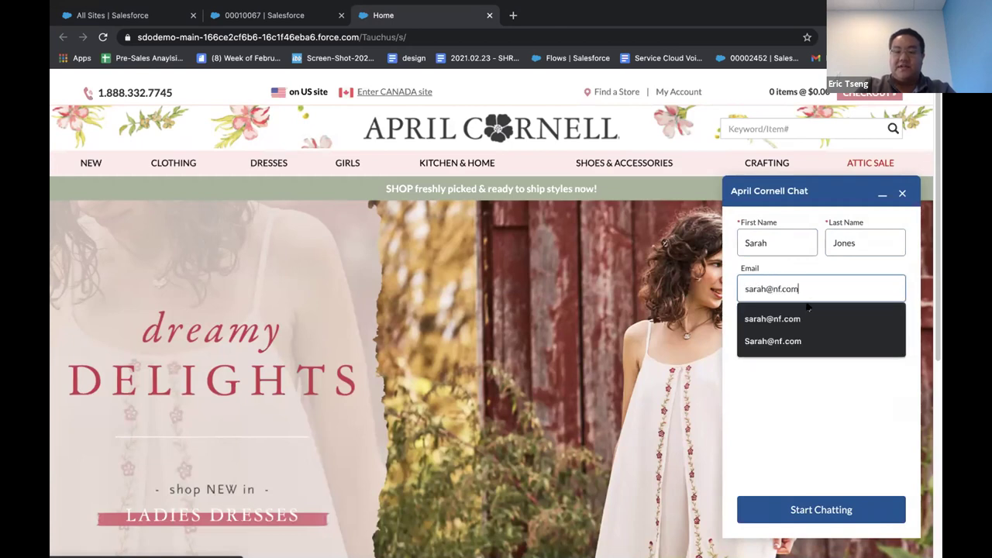
click(806, 356)
Step: Choose the 'How quickly do you ship?' subject, start chatting, and return to the Salesforce tab
click(818, 334)
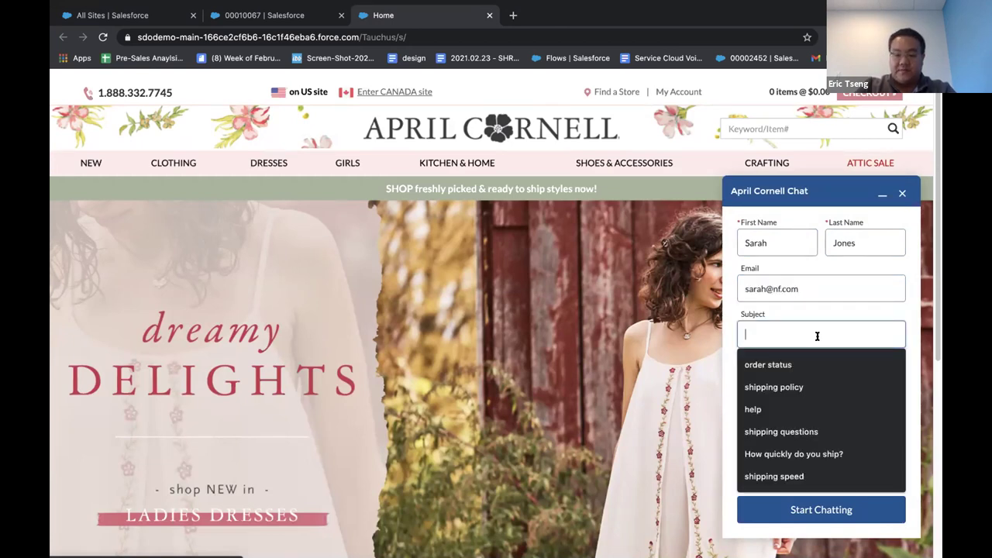
click(814, 454)
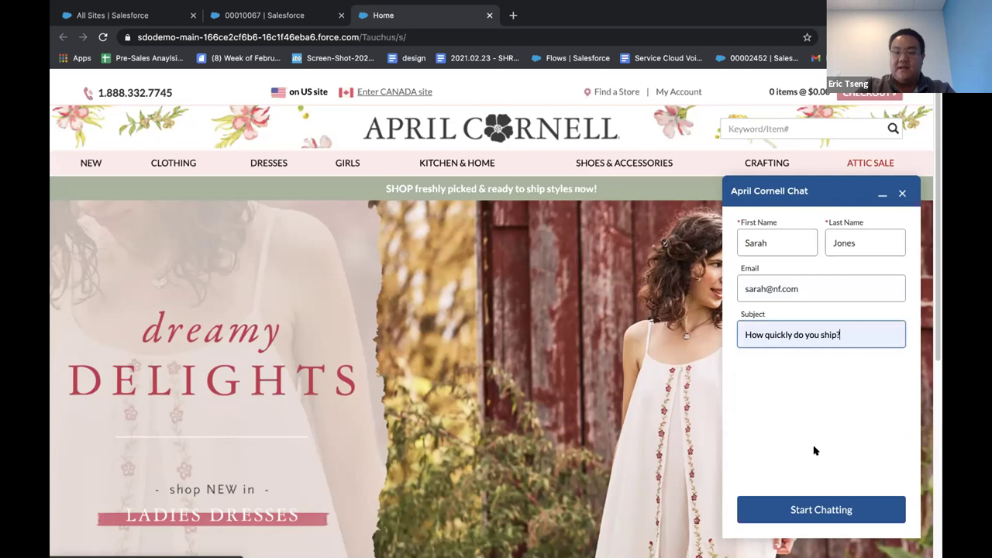
click(818, 508)
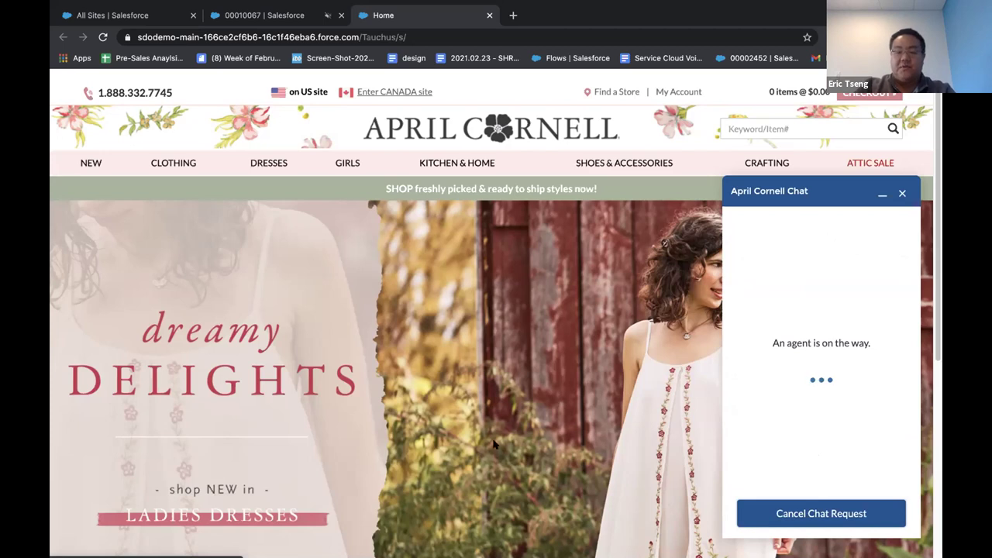
click(268, 17)
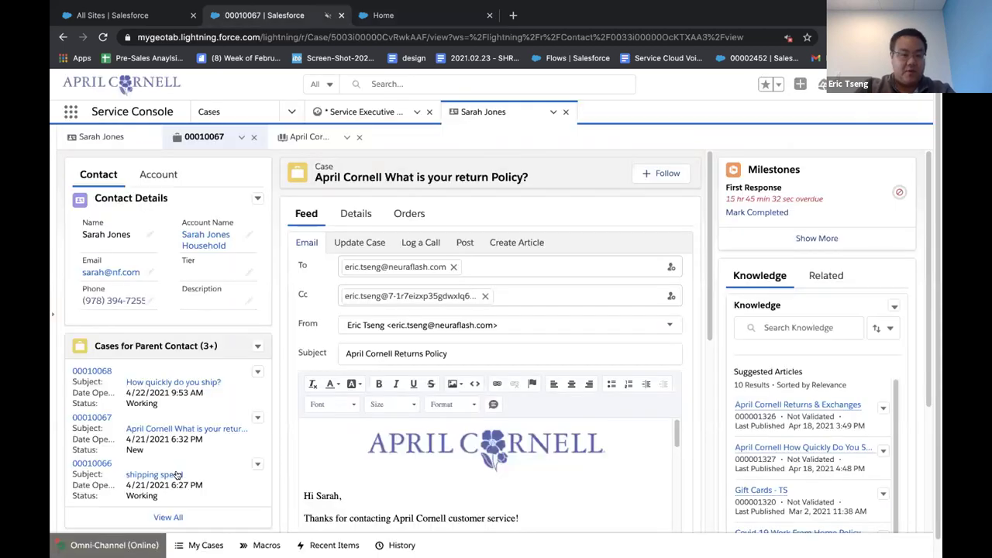
Step: Accept the incoming chat in Omni-Channel, opening transcript 00002866, and minimize the panel
click(114, 545)
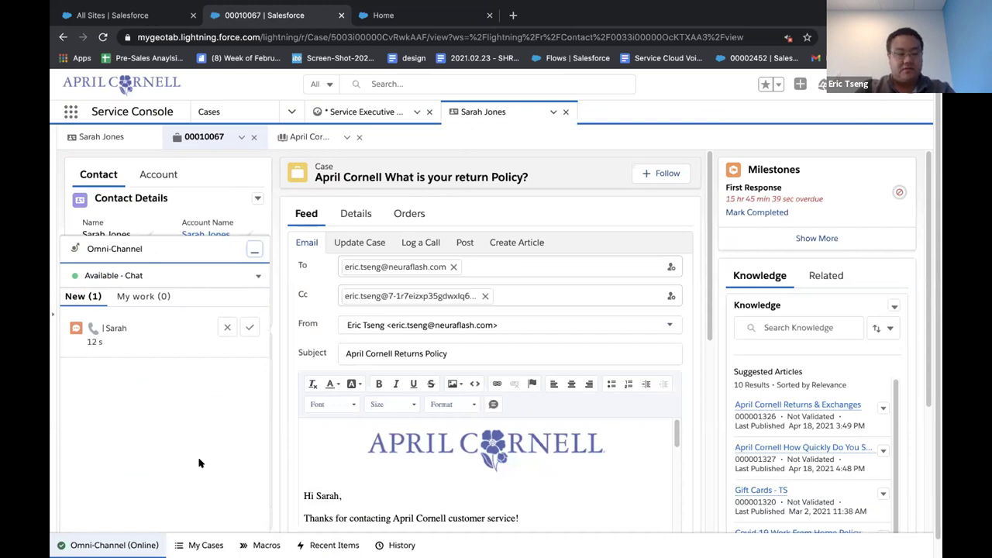
click(255, 252)
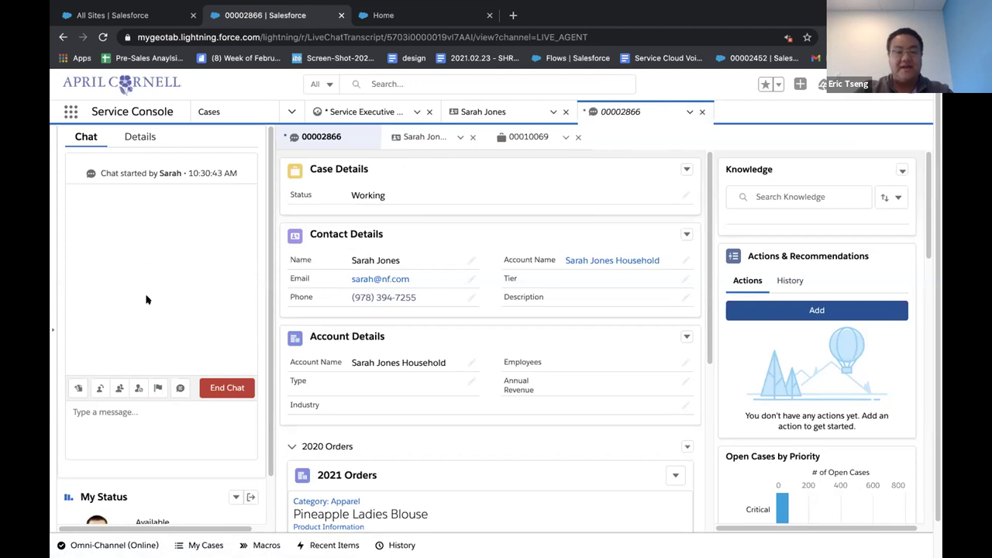
Step: Send the greeting 'Hi there' to the customer in chat 00002866
click(179, 416)
text(Hi there)
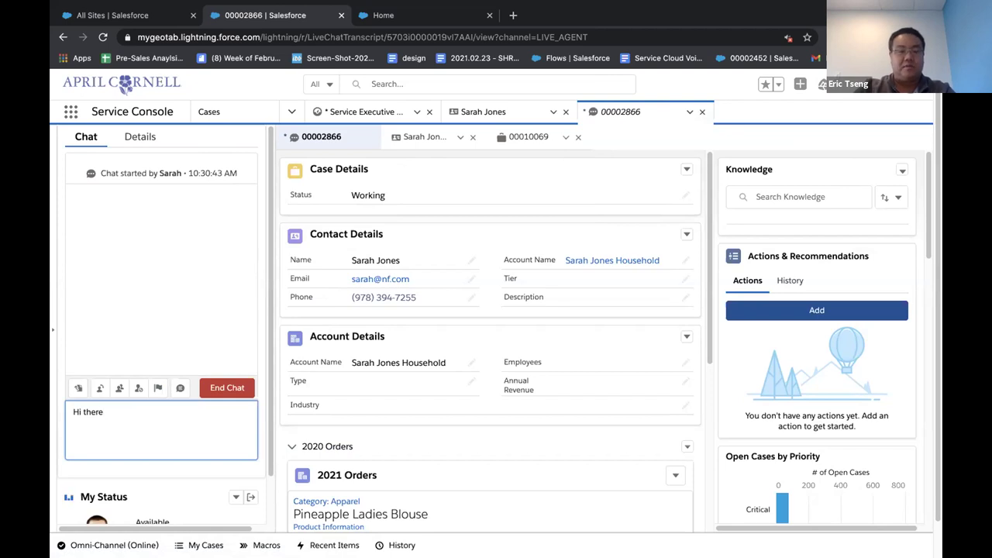
key(Return)
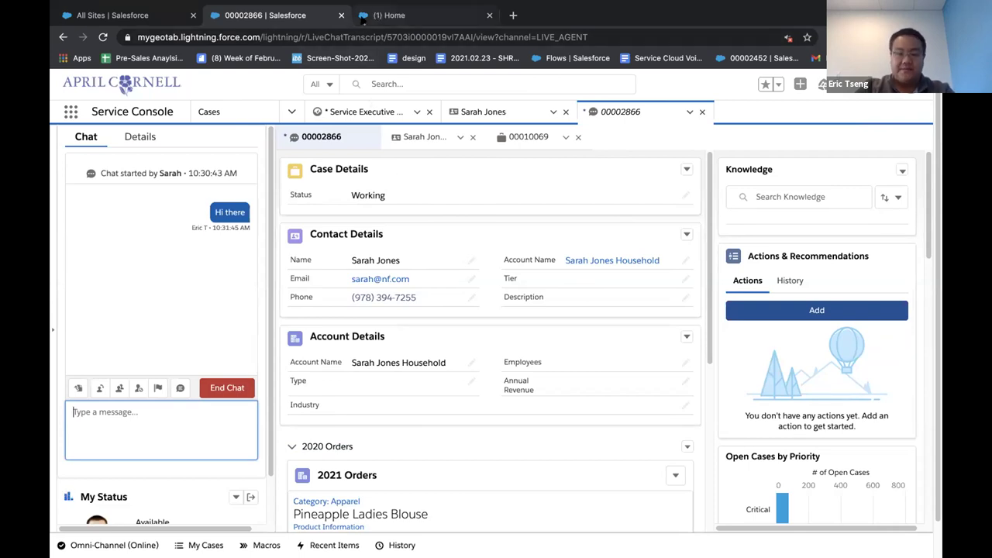
click(366, 17)
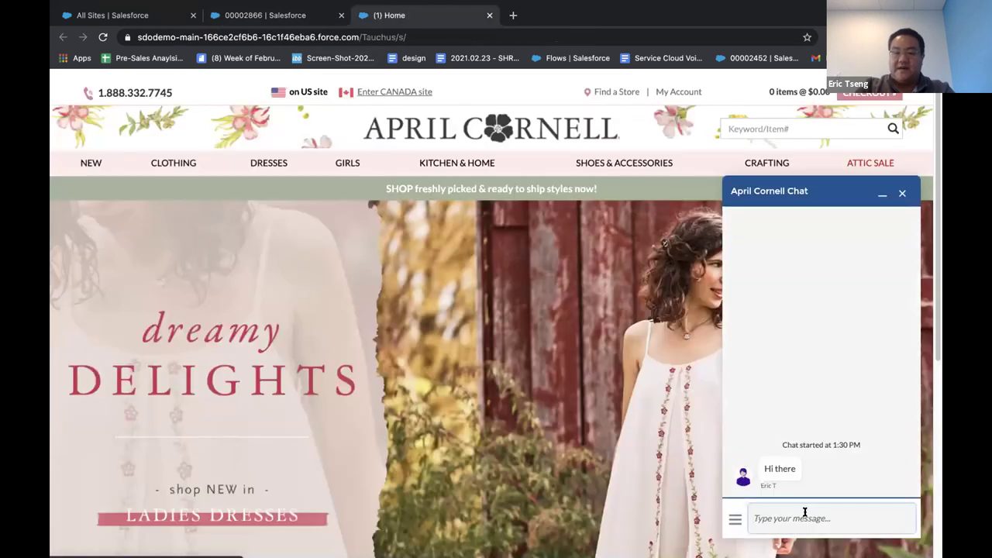
Step: As the customer, ask 'How quickly do you ship?' in the April Cornell site chat
text(He)
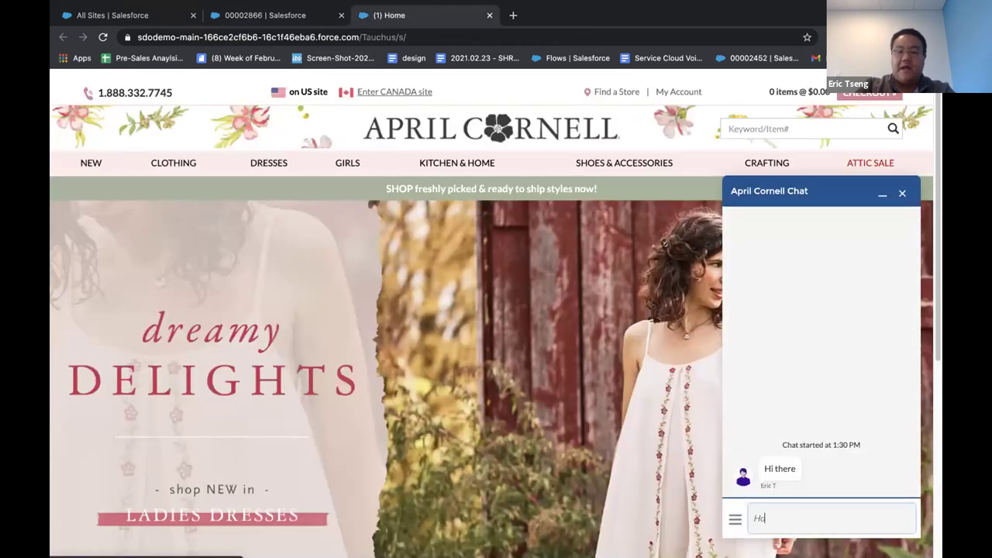
text(w q)
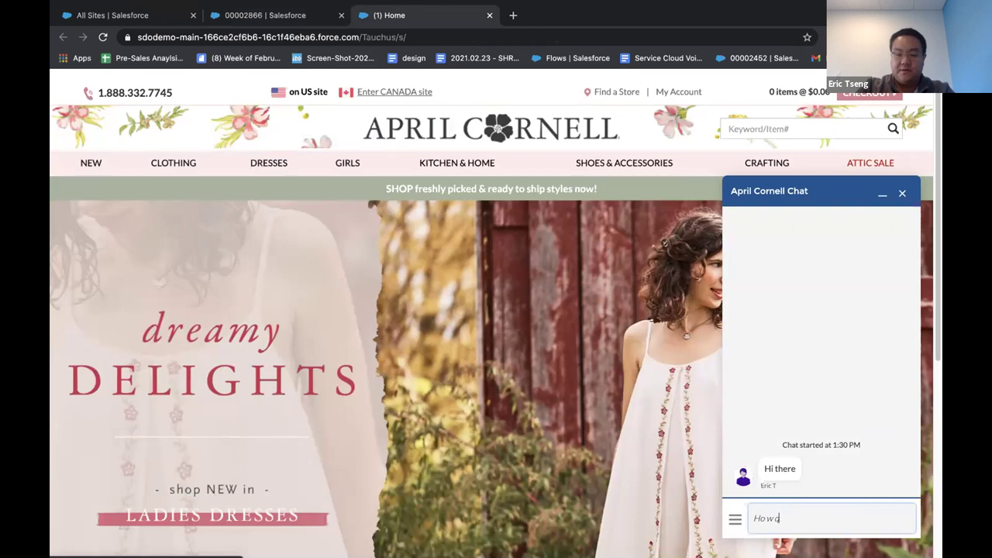
text(uickly do y)
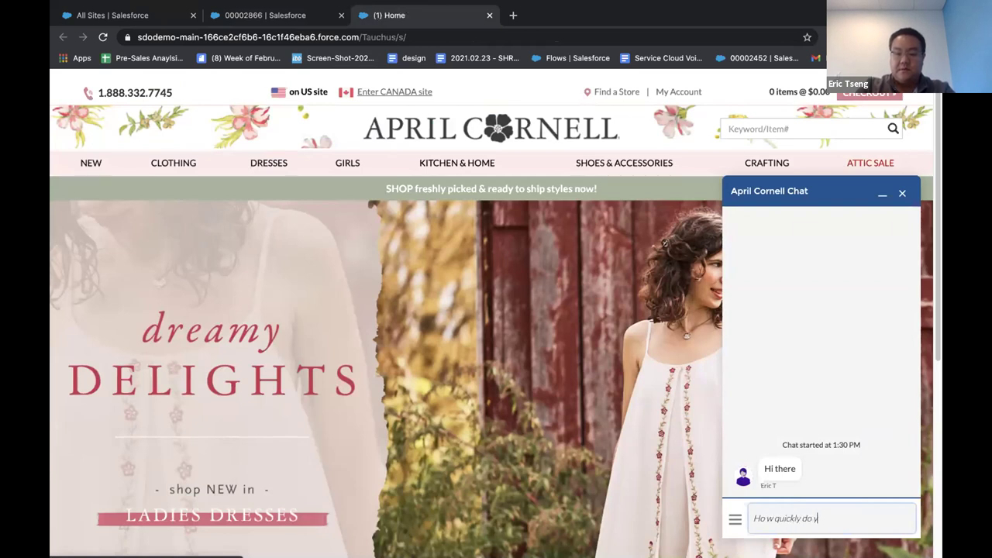
text(ou ship?)
key(Return)
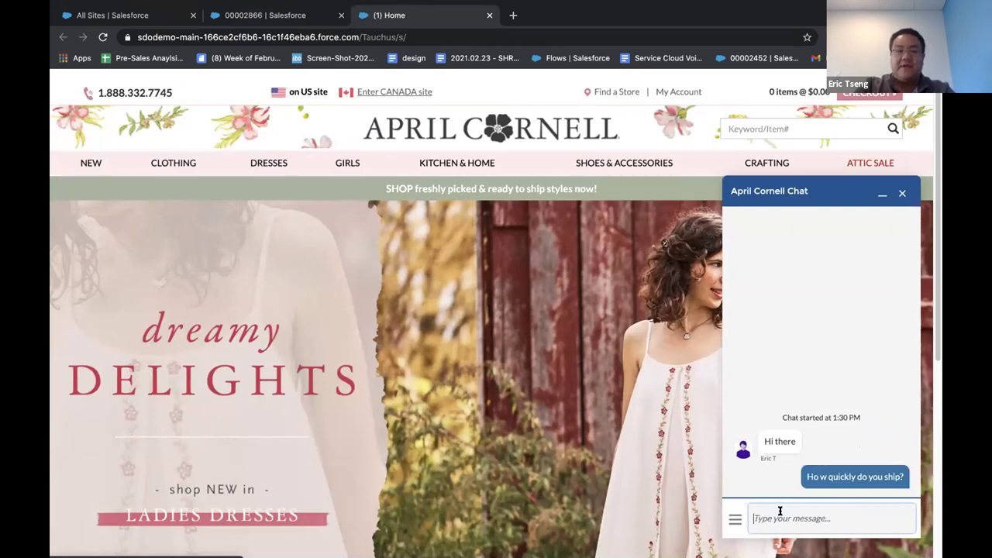
click(283, 18)
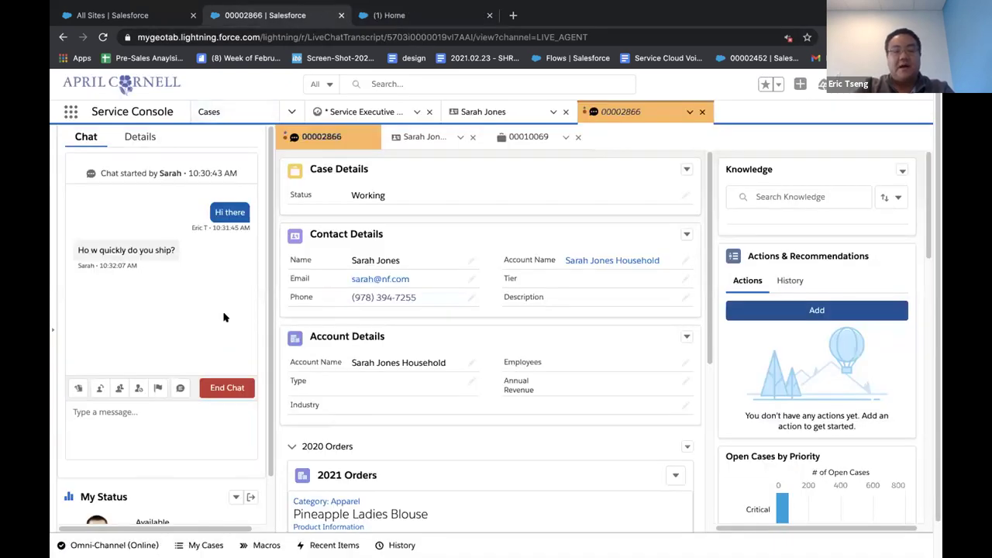
Step: Search Knowledge for 'ship' and send the 'How Quickly Do You Ship?' quick text reply
click(778, 196)
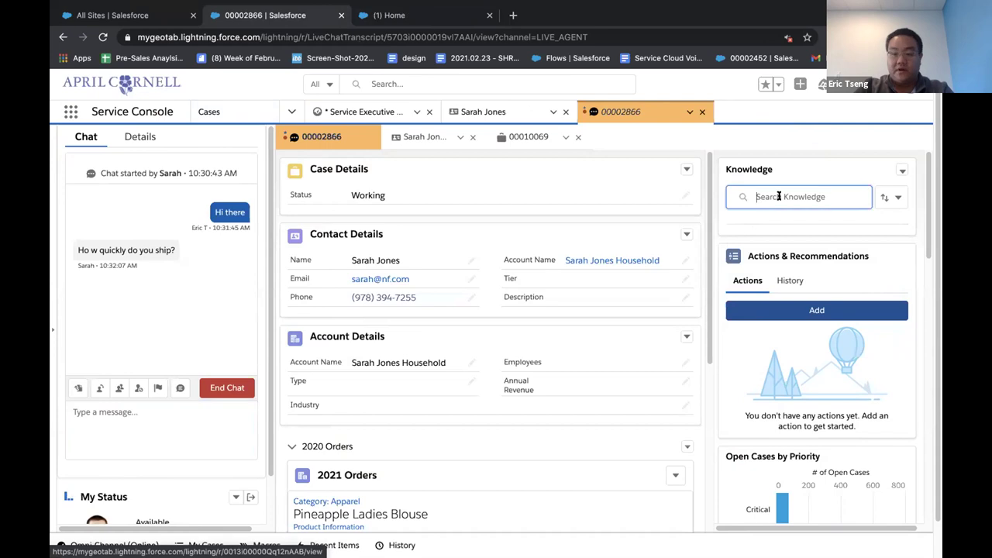
text(ship)
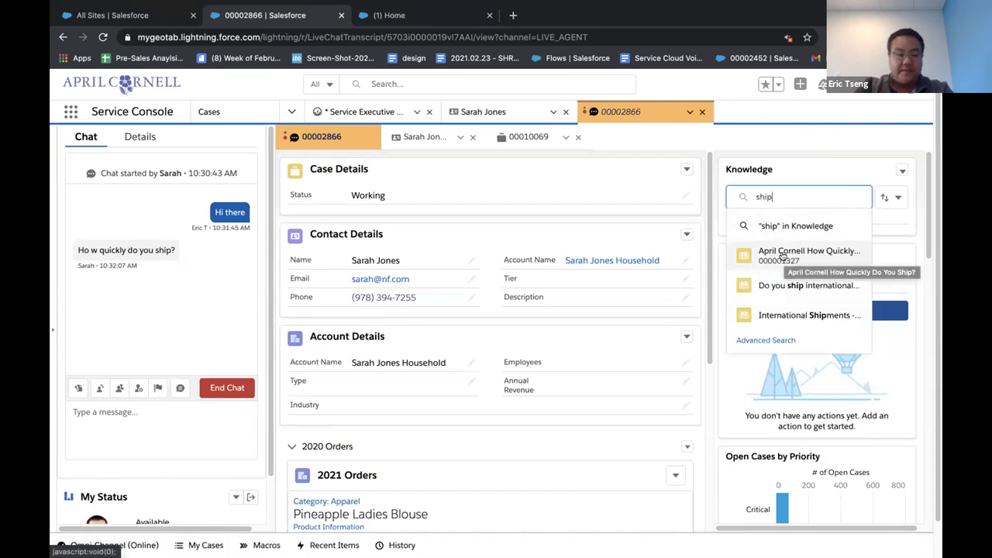
click(245, 307)
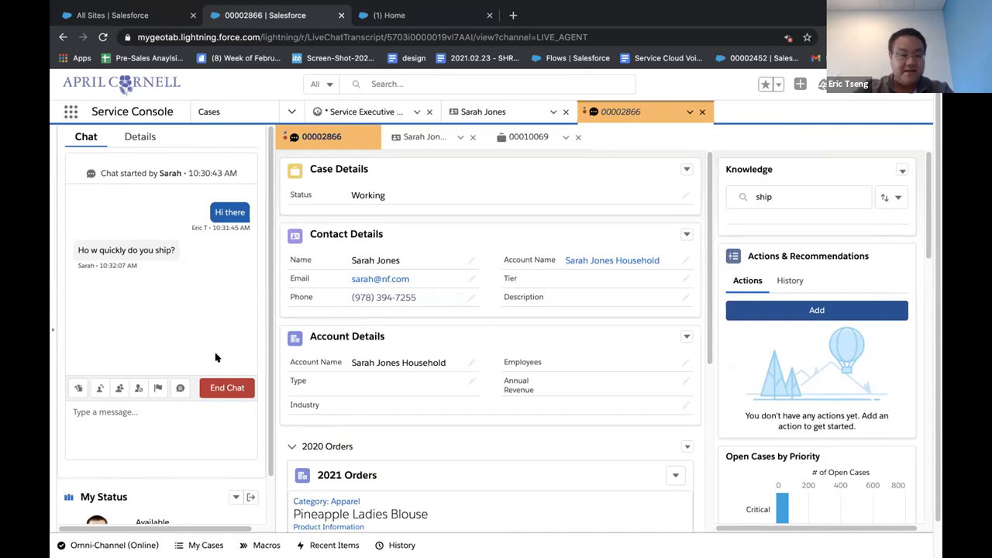
click(180, 387)
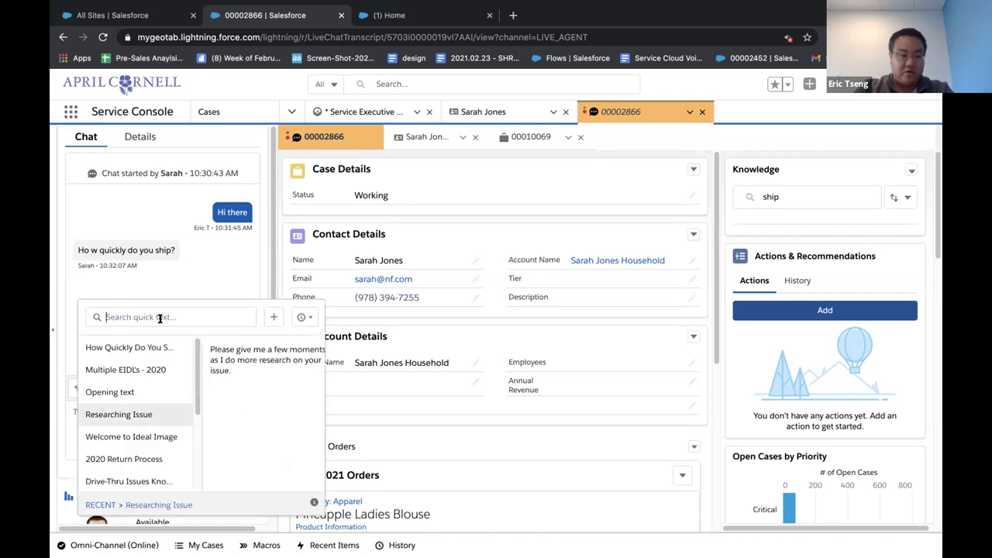
click(125, 347)
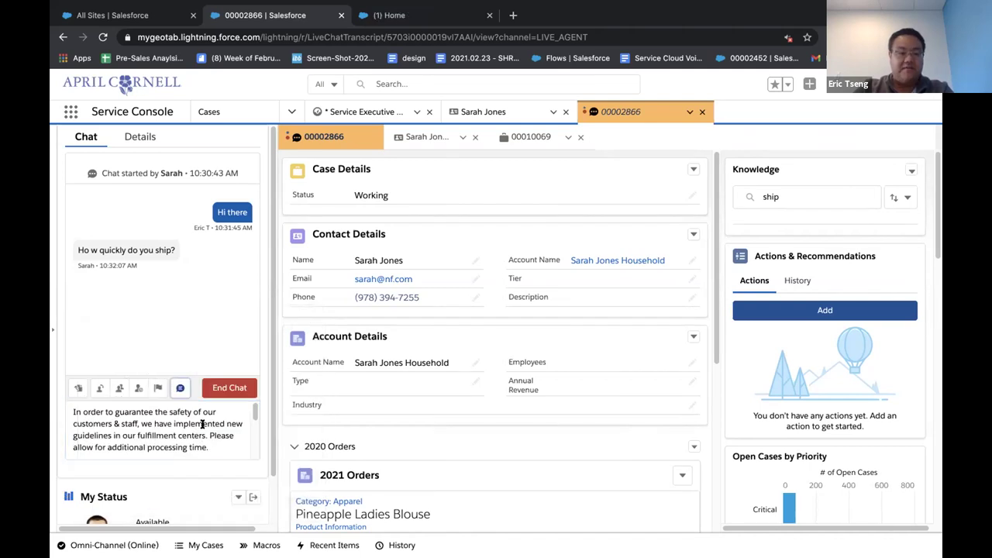
key(Return)
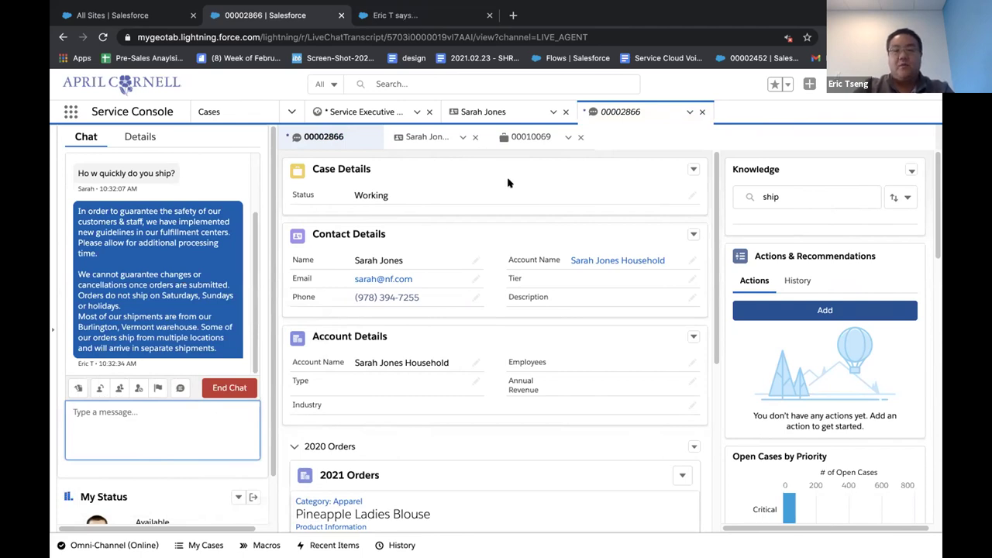
click(426, 140)
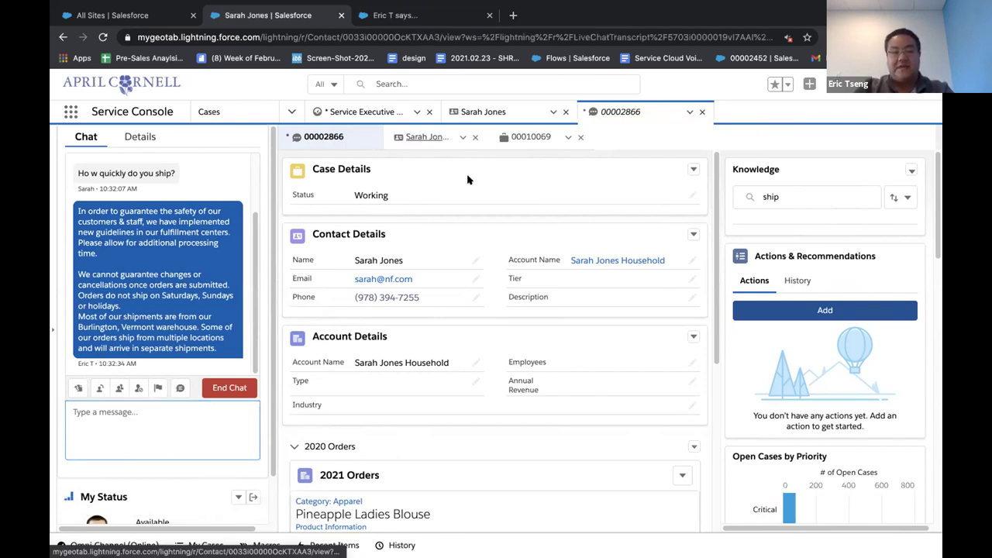
Step: Review the Service Executive Dashboard: satisfaction 4.6, resolution 75.4%, SLA 95.5%, escalation 1.3%
click(370, 144)
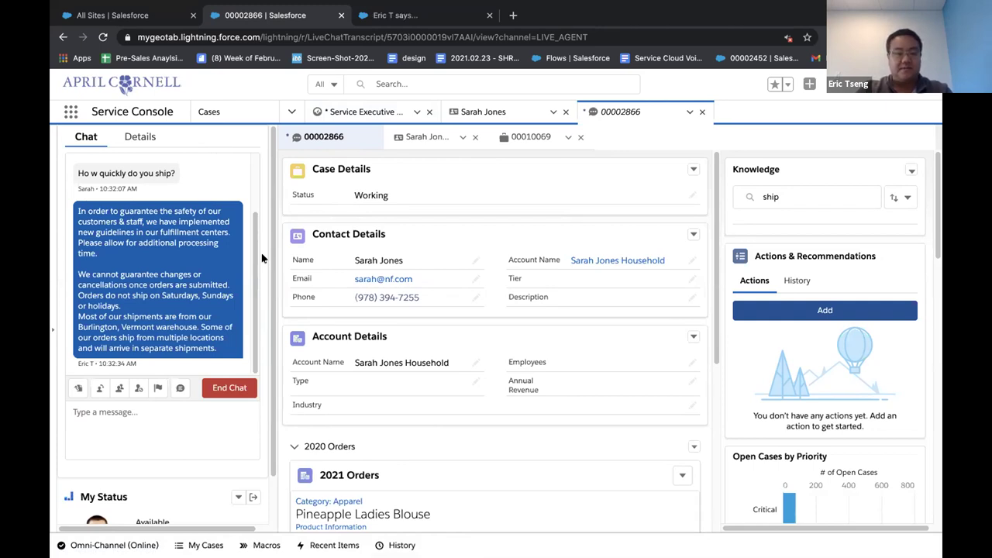
click(349, 113)
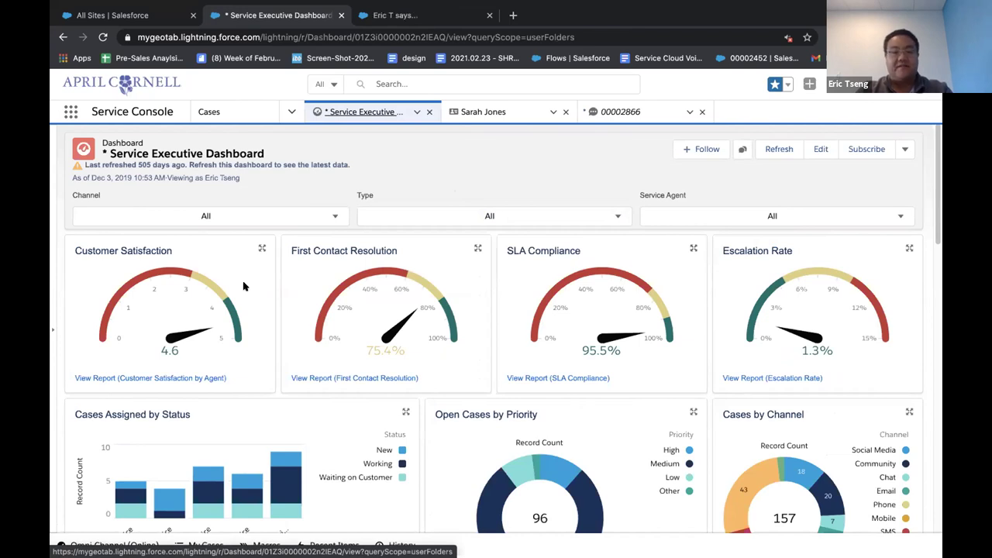
scroll(413, 402, down, 1)
scroll(415, 403, down, 3)
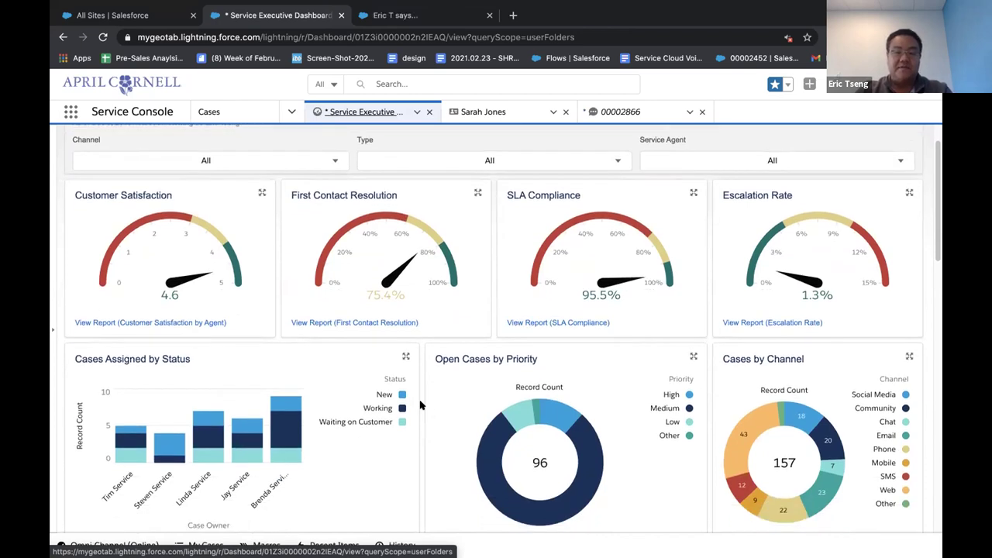
scroll(423, 403, down, 2)
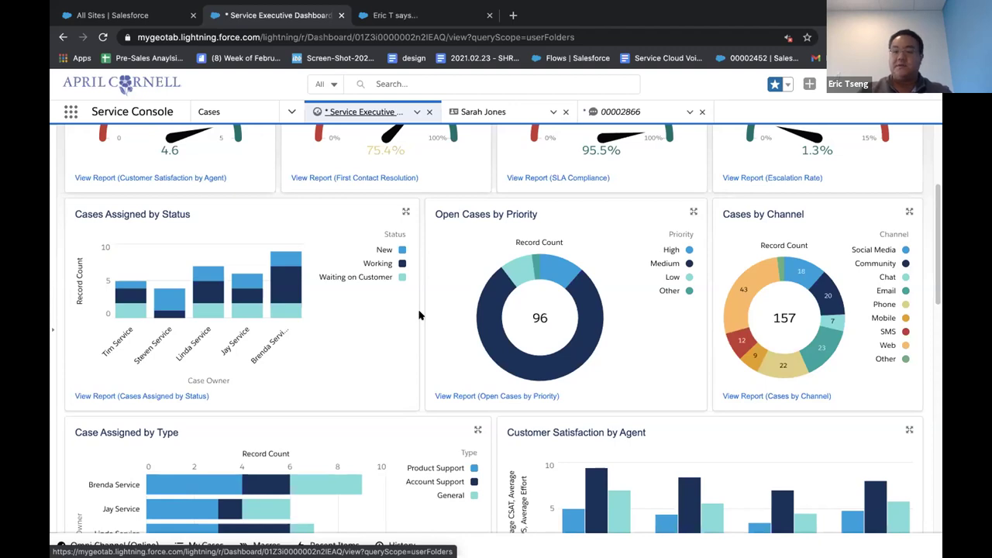
scroll(417, 322, down, 3)
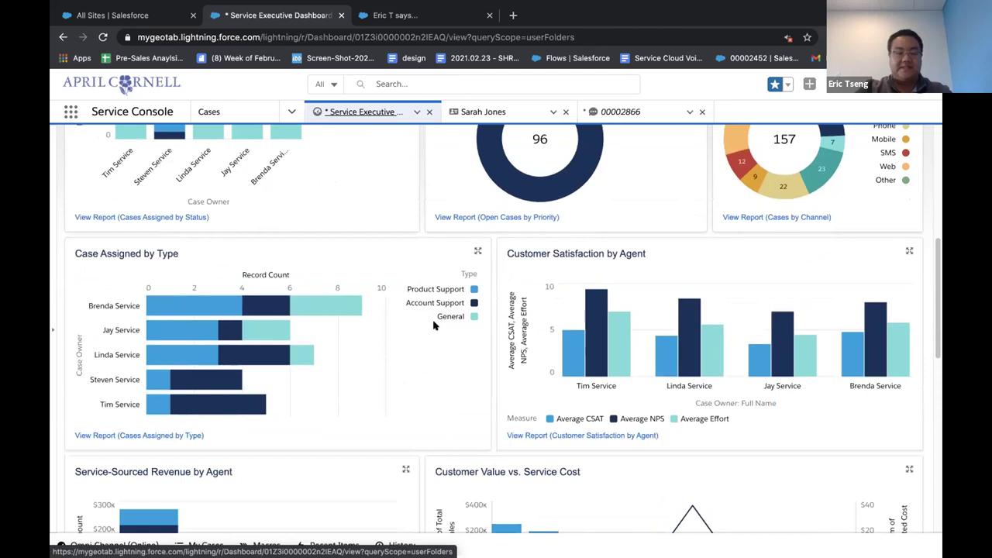
scroll(420, 370, down, 2)
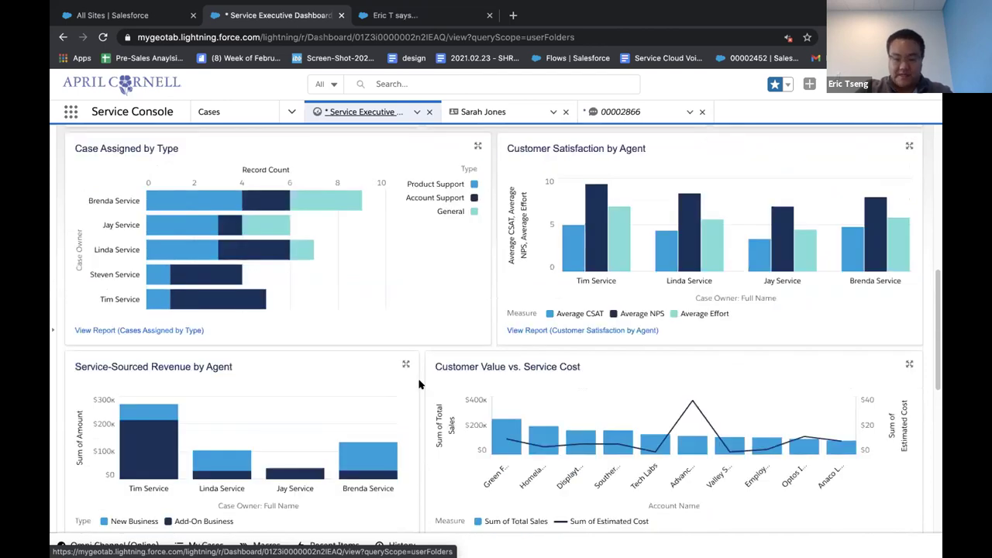
scroll(419, 386, down, 1)
scroll(418, 388, down, 3)
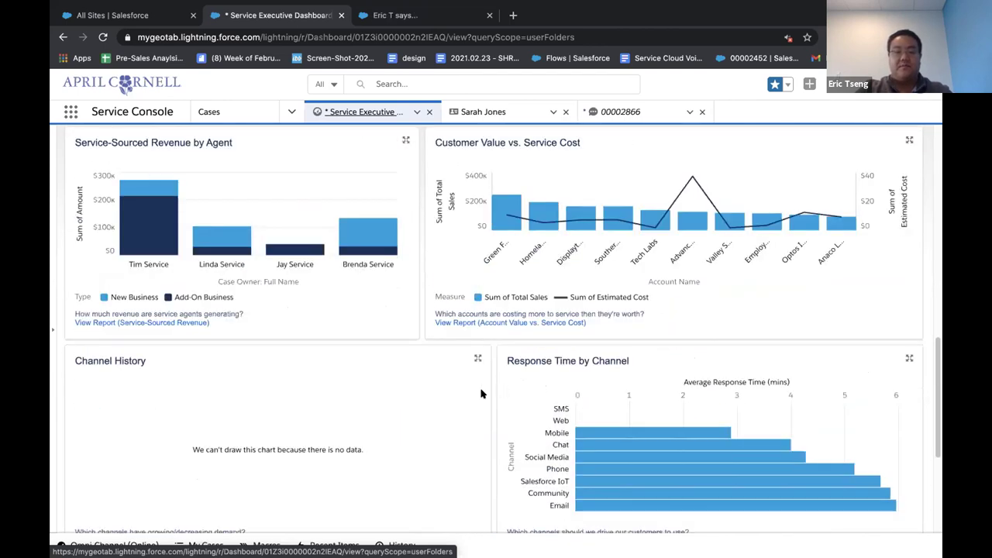
scroll(479, 397, up, 8)
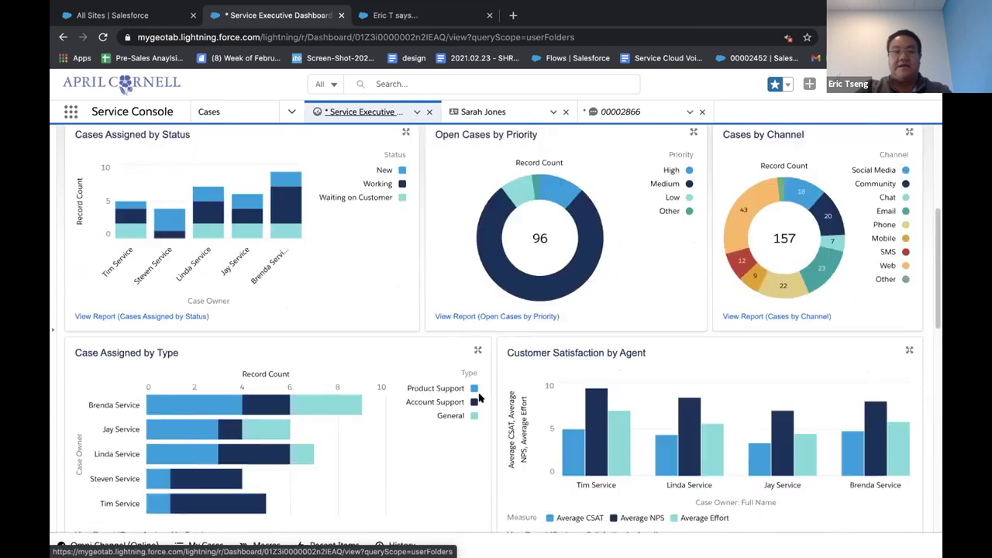
scroll(424, 377, down, 1)
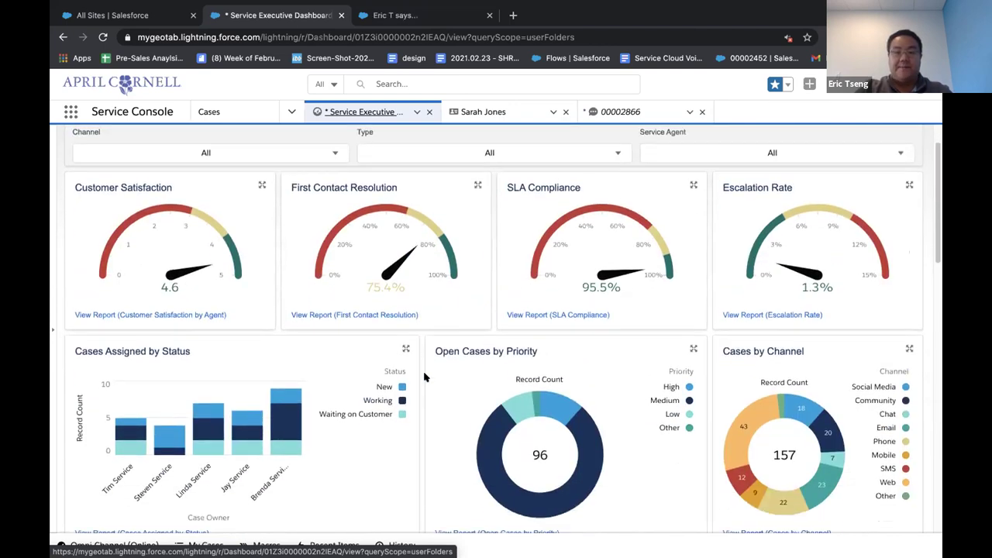